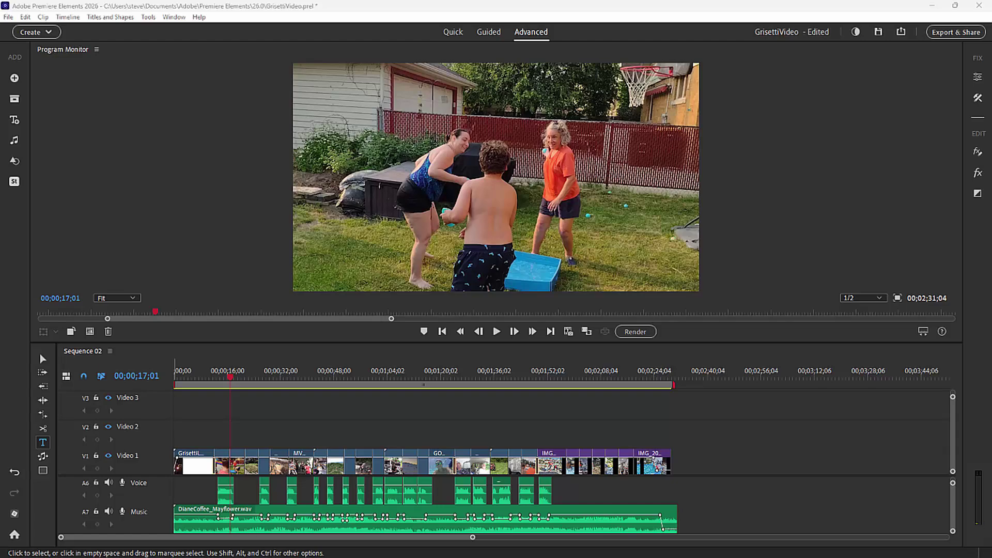
# - Switch back to the Selection arrow in the timeline toolbar, leaving the Text tool inactive
pyautogui.click(41, 358)
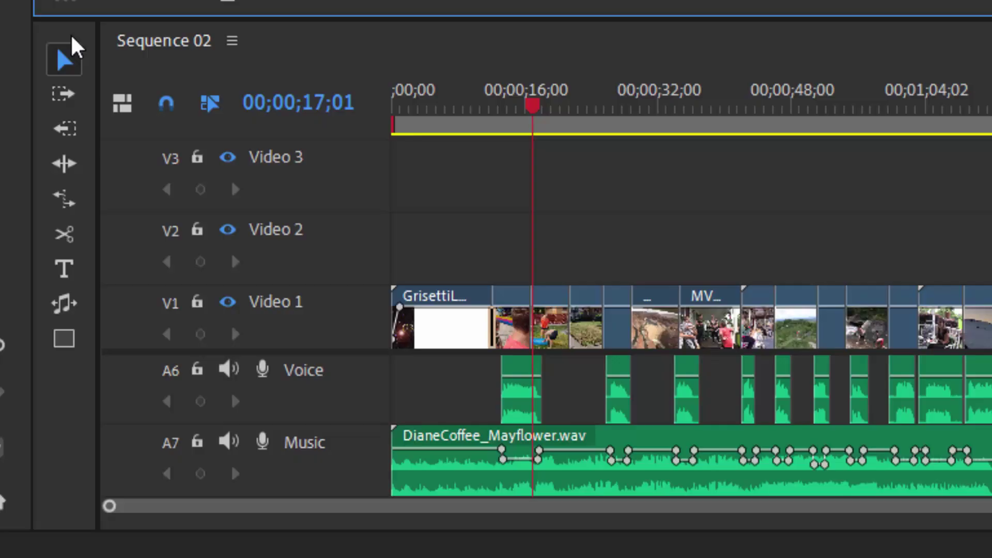
# - Create a 'Summer Fun' text title in the Program Monitor and select its text
pyautogui.click(63, 279)
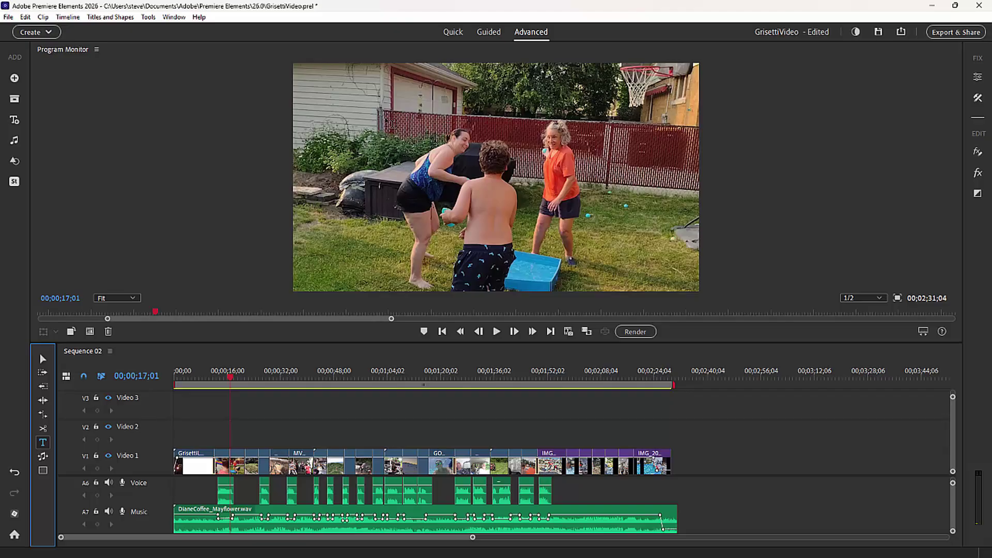
pyautogui.click(393, 120)
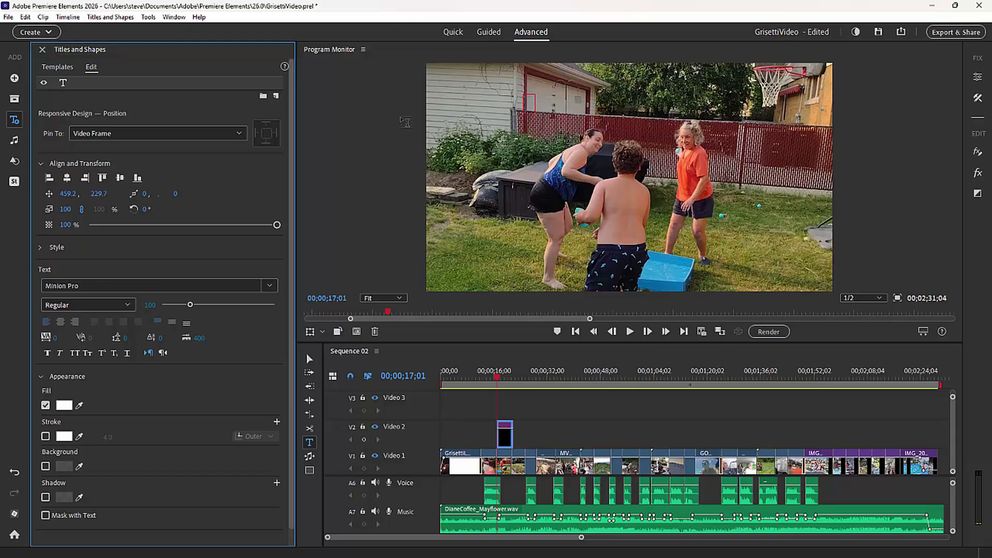
pyautogui.write('Summer Fun')
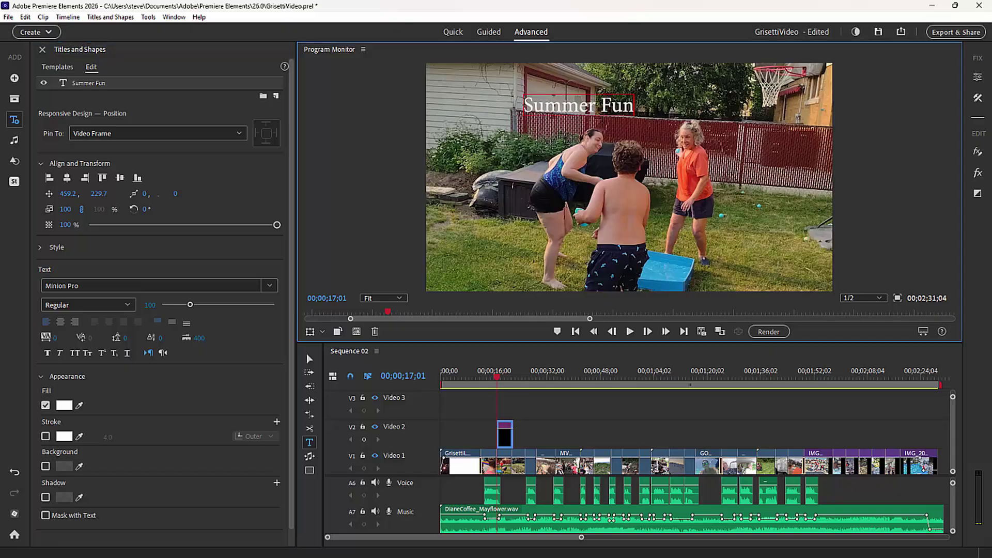
pyautogui.press('Home')
pyautogui.hotkey('shift', 'Right')
pyautogui.hotkey('shift', 'Right')
pyautogui.hotkey('shift', 'Right')
pyautogui.hotkey('shift', 'Right')
pyautogui.hotkey('shift', 'Right')
pyautogui.hotkey('shift', 'Right')
pyautogui.hotkey('shift', 'Right')
pyautogui.hotkey('shift', 'Right')
pyautogui.hotkey('shift', 'Right')
pyautogui.hotkey('shift', 'Right')
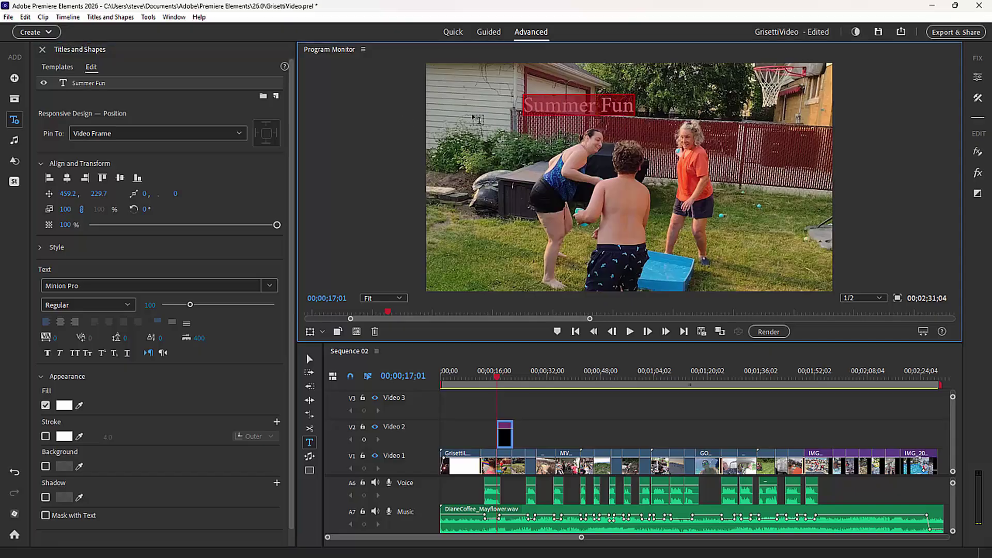
# - Look through the title's Appearance settings, font list and text style presets
pyautogui.click(42, 164)
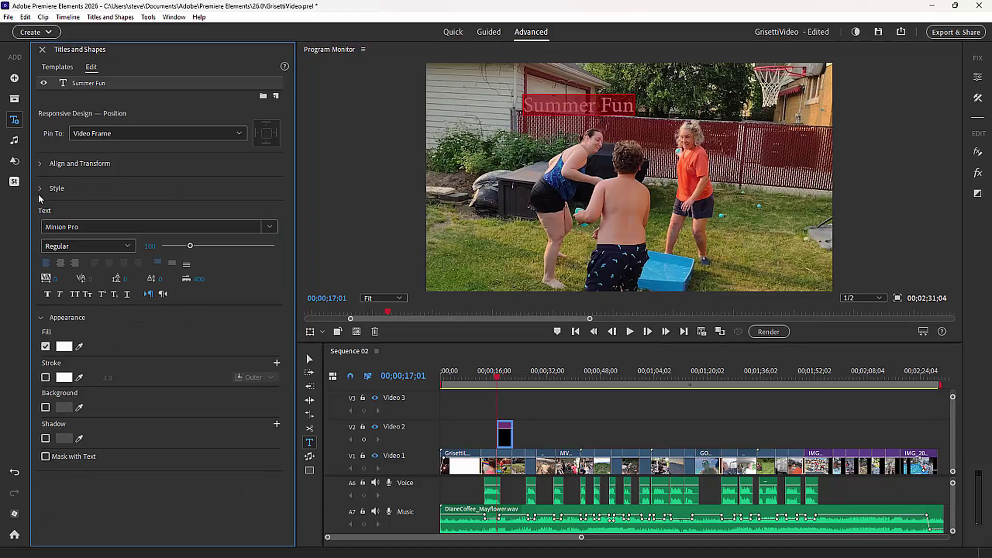
pyautogui.click(41, 319)
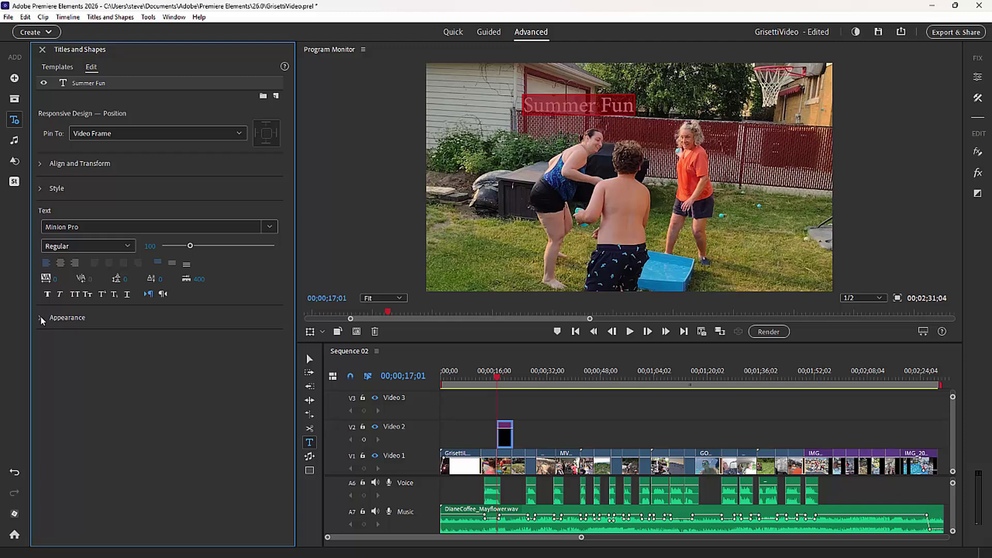
pyautogui.click(41, 318)
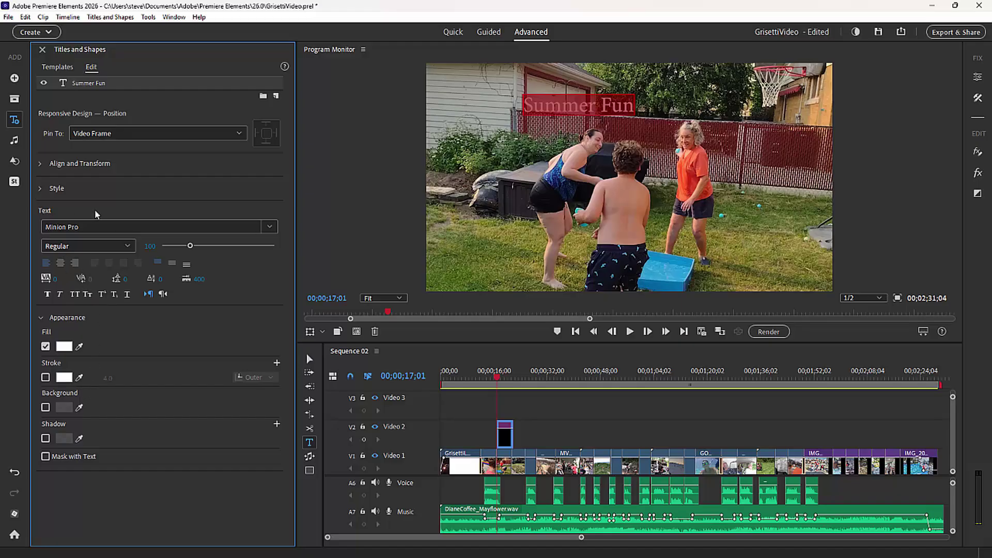
pyautogui.click(269, 228)
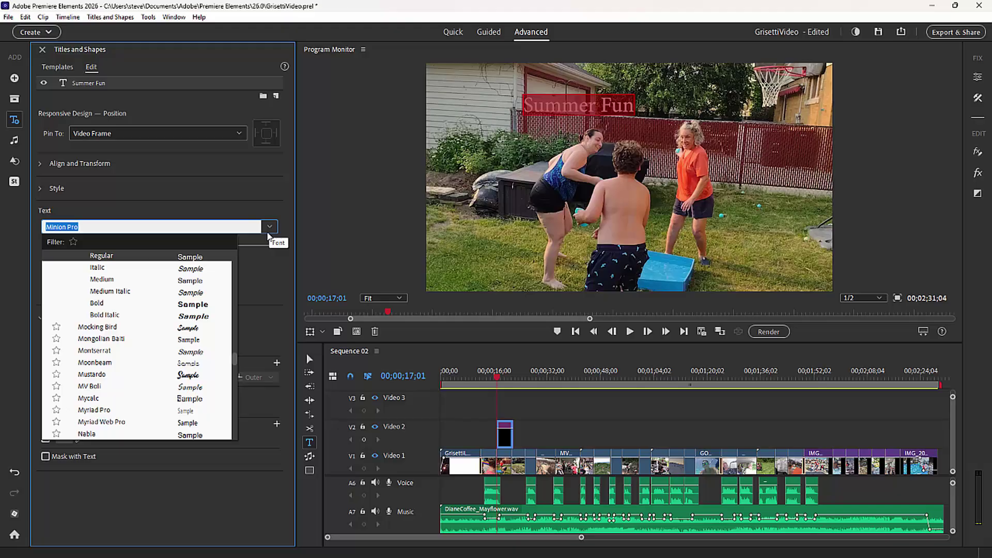
pyautogui.click(228, 188)
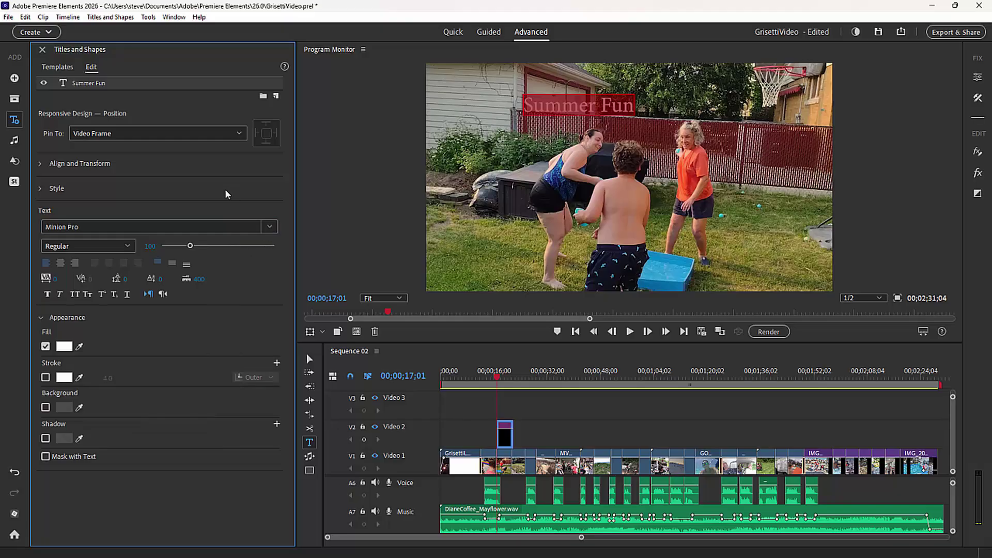
pyautogui.click(40, 191)
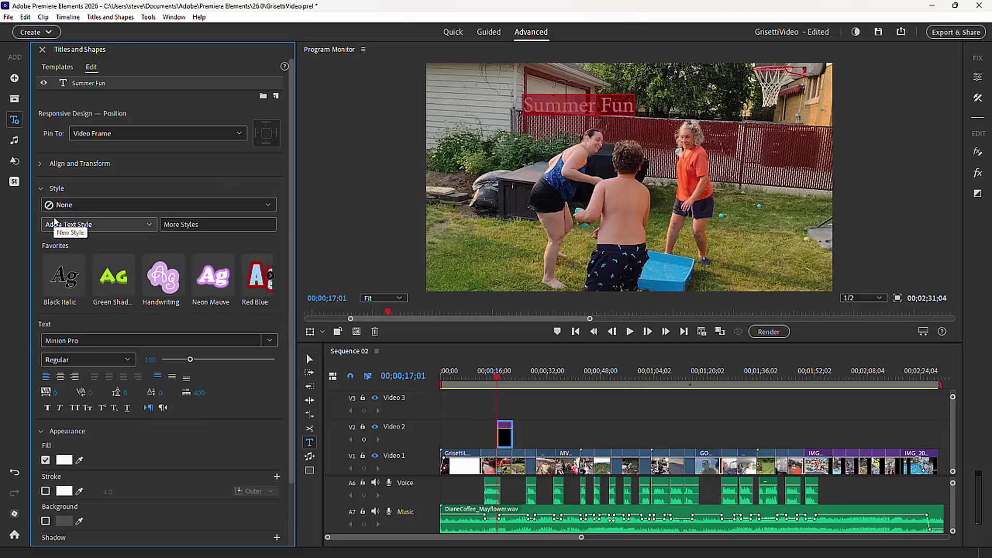
# - Shift the title right by changing Position X from 459.2 to 472 in Align and Transform
pyautogui.click(40, 164)
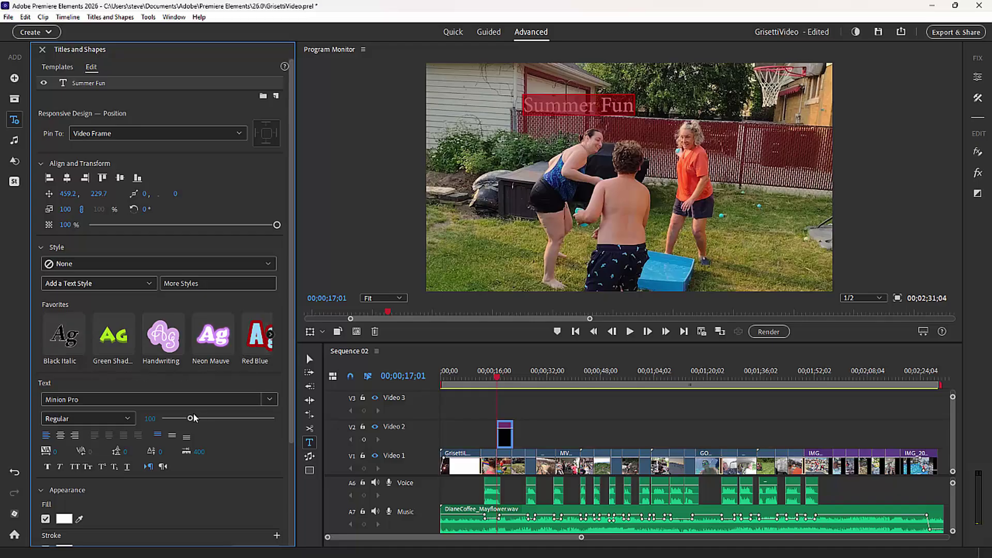
pyautogui.scroll(-1, 186, 417)
pyautogui.scroll(-3, 186, 417)
pyautogui.scroll(5, 52, 196)
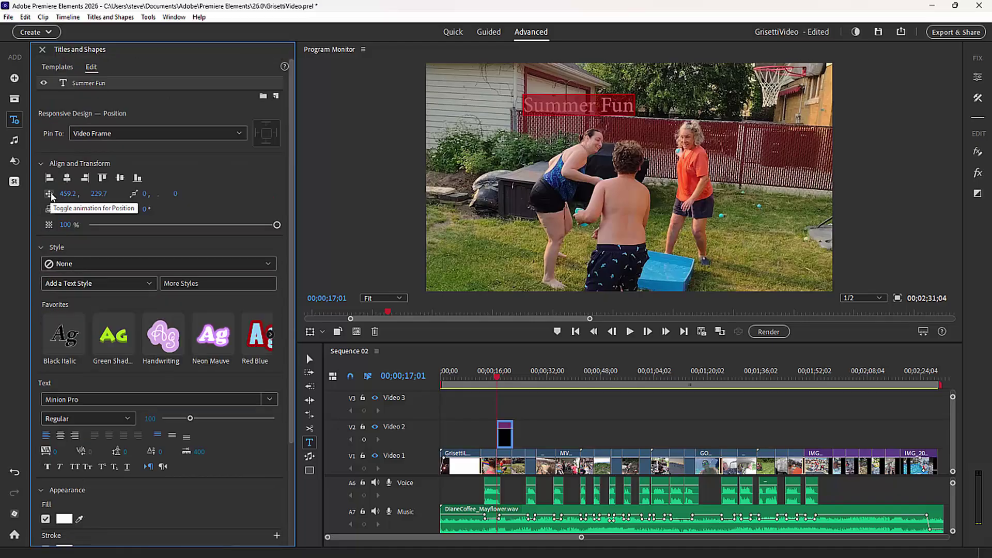
pyautogui.moveTo(66, 194); pyautogui.dragTo(92, 200)
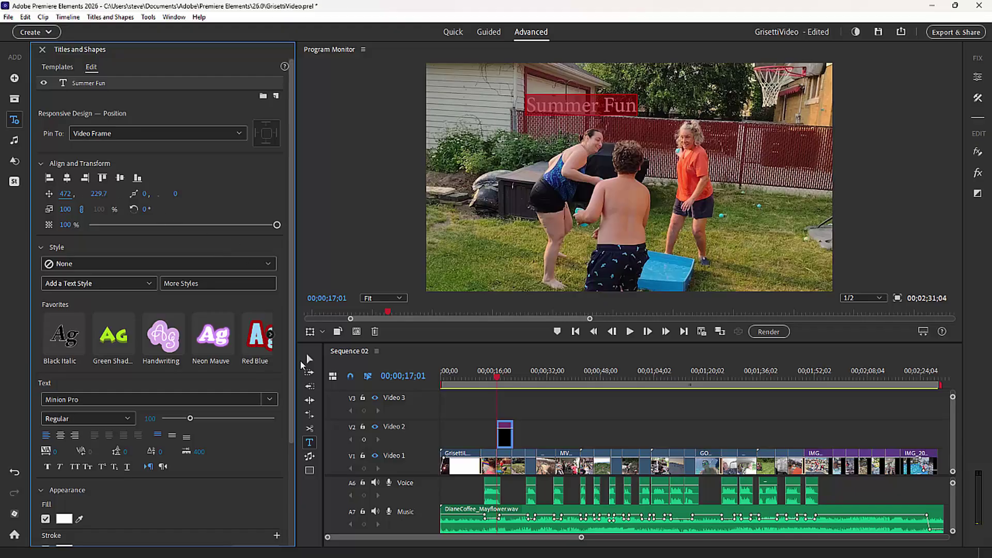
# - Drag the Summer Fun title down and left over the house to 240.1, 288.7
pyautogui.click(308, 359)
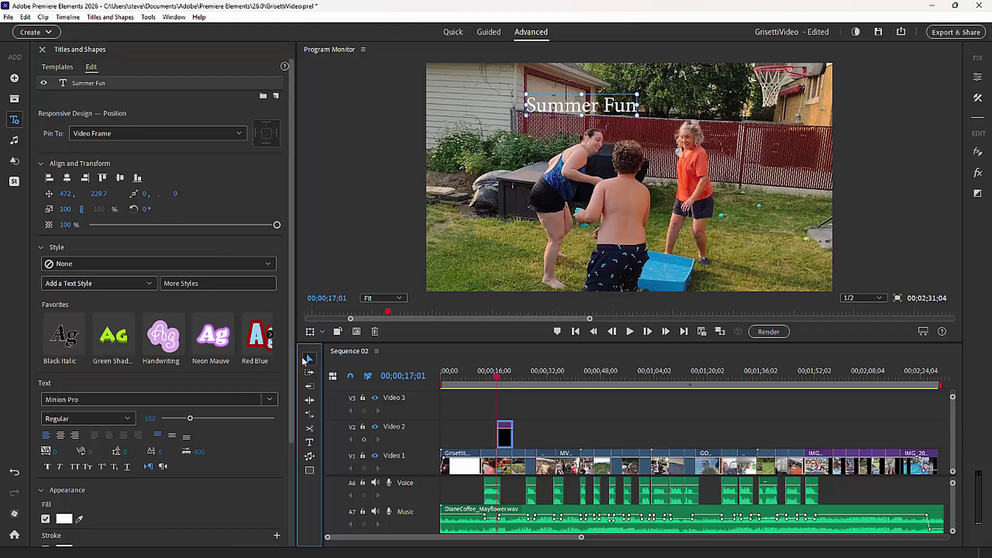
pyautogui.moveTo(578, 106); pyautogui.dragTo(526, 125)
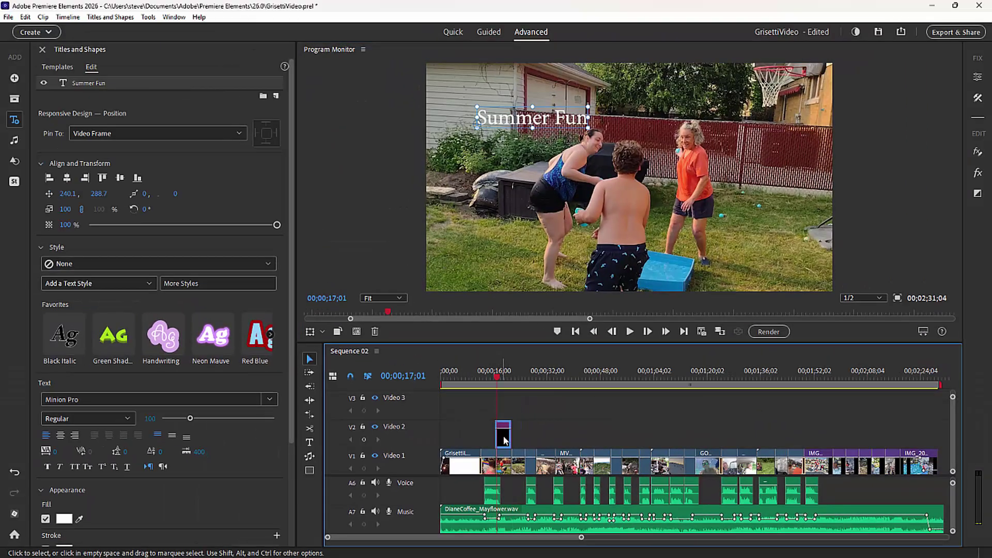
# - Delete the Summer Fun title clip and browse My Templates in the title templates library
pyautogui.press('Delete')
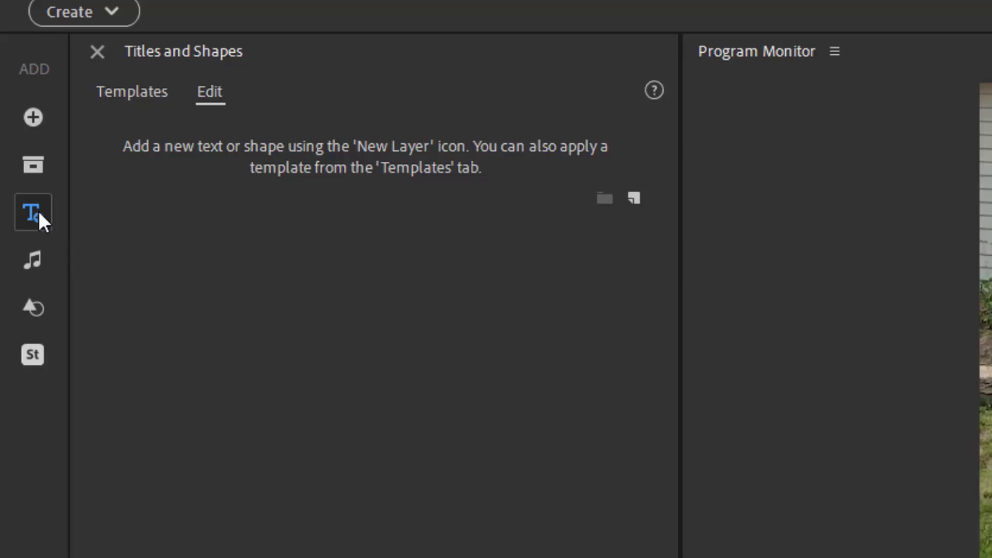
pyautogui.click(125, 93)
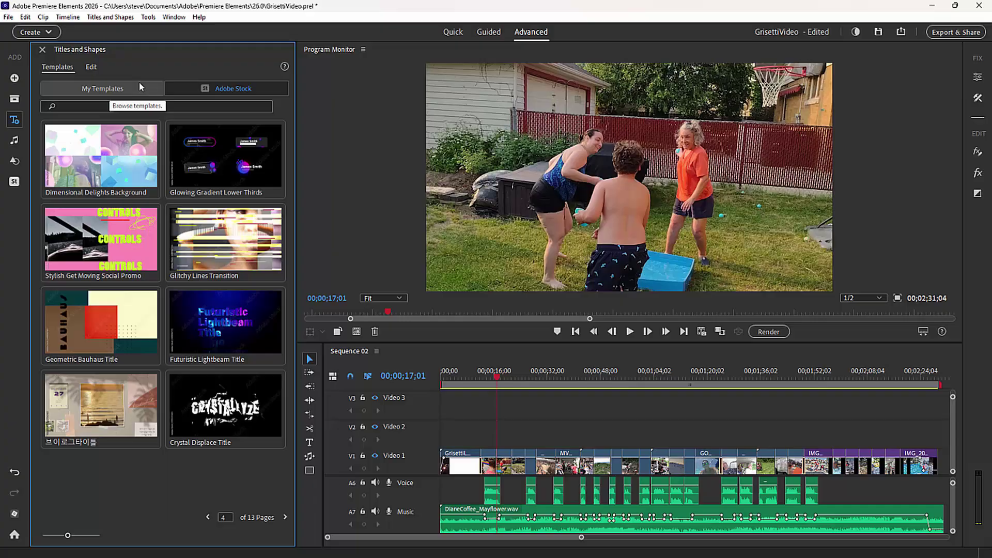
pyautogui.click(125, 84)
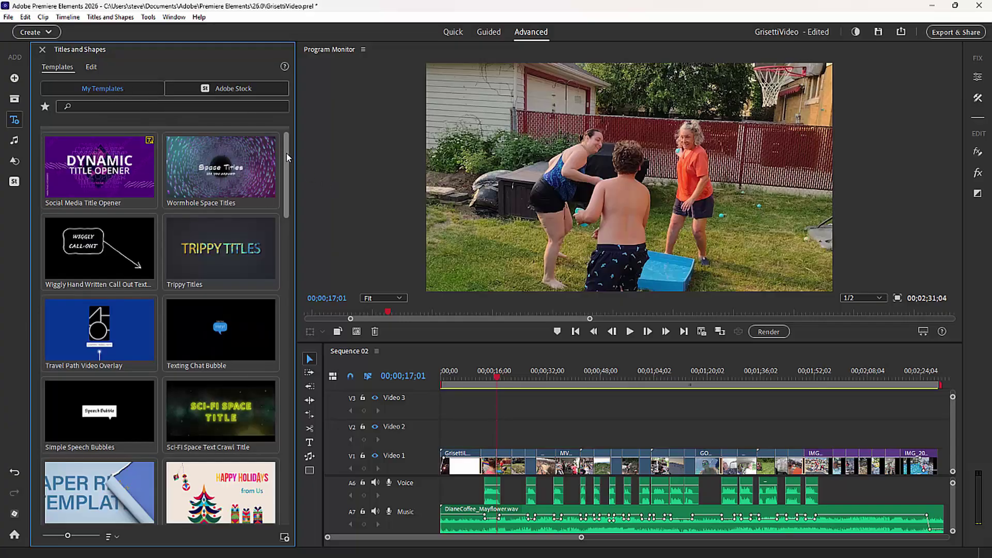
pyautogui.moveTo(286, 153)
pyautogui.mouseDown()
pyautogui.moveTo(290, 308)
pyautogui.moveTo(285, 155)
pyautogui.mouseUp()
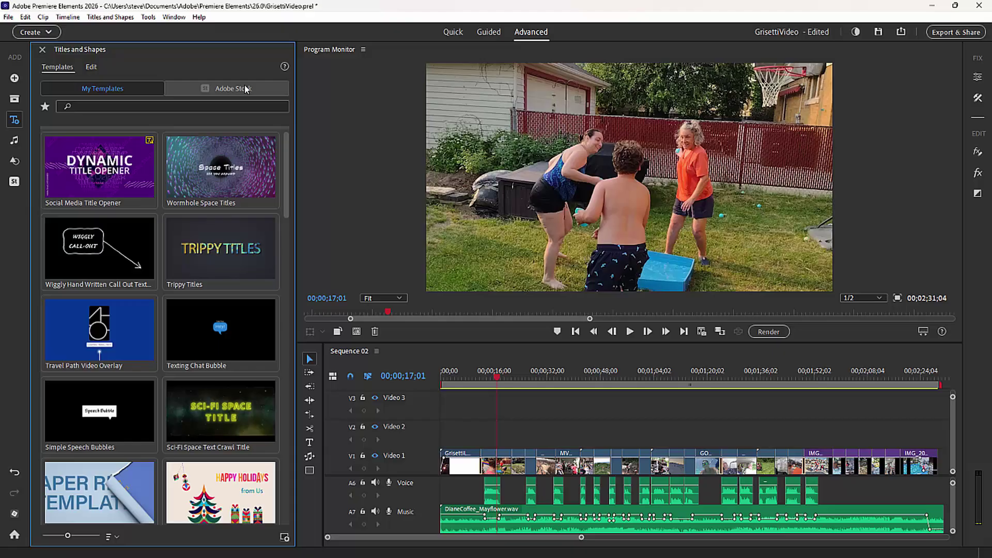
# - Show the Adobe Stock title templates and page forward to page 9 of 13
pyautogui.click(245, 89)
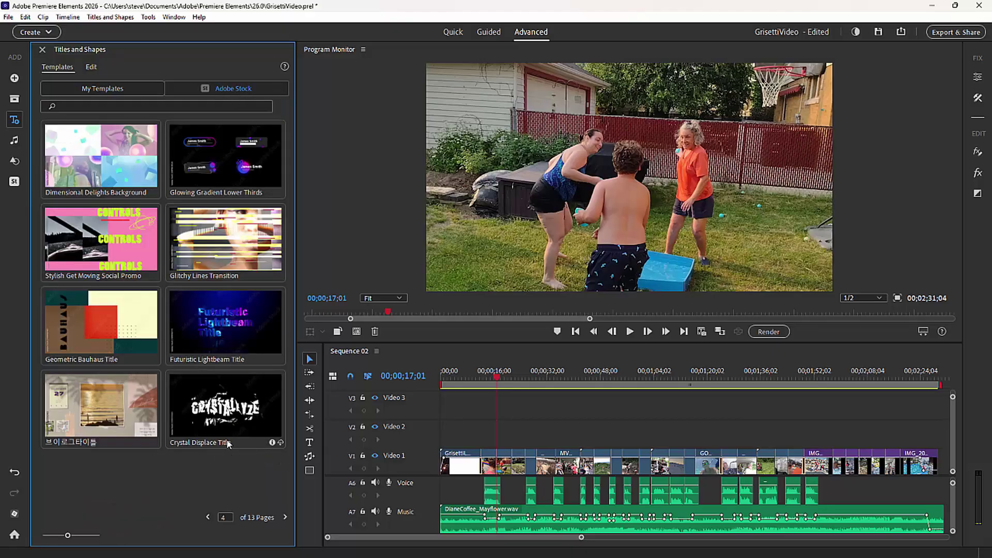
pyautogui.click(285, 517)
pyautogui.click(284, 516)
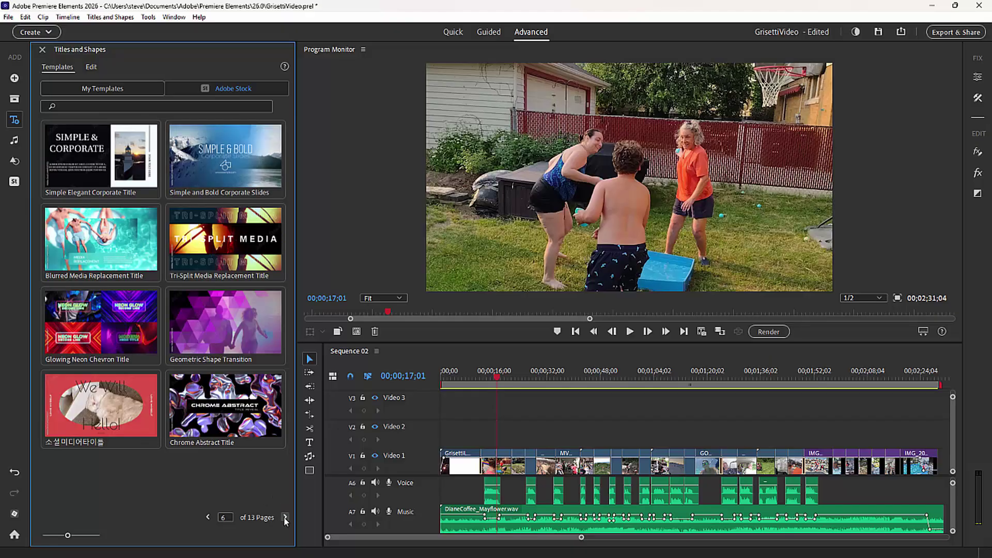
pyautogui.click(285, 518)
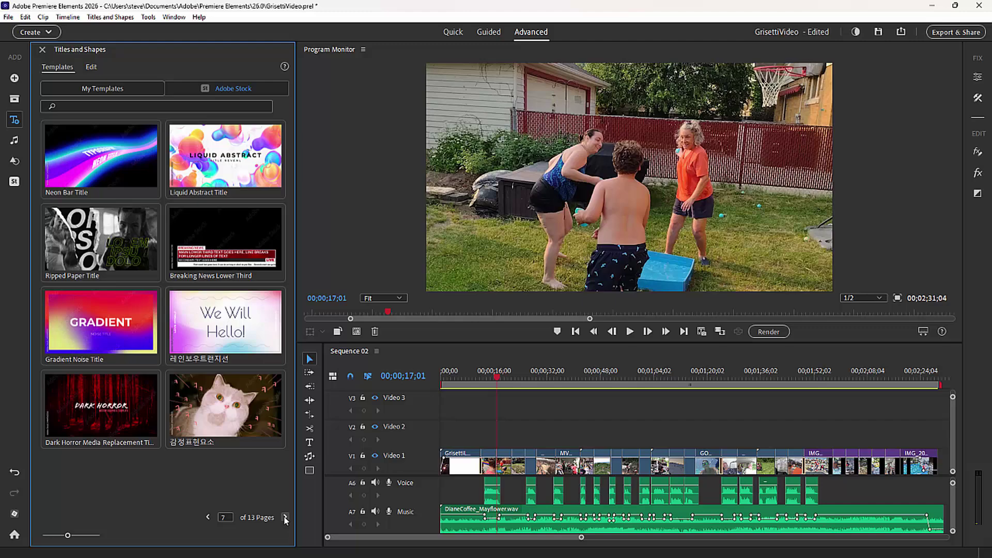
pyautogui.click(285, 518)
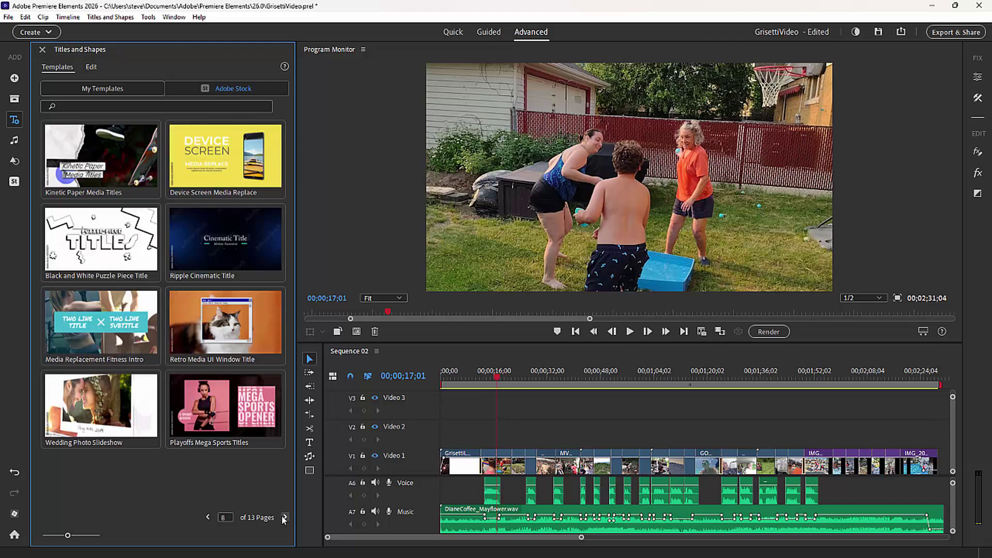
pyautogui.click(285, 517)
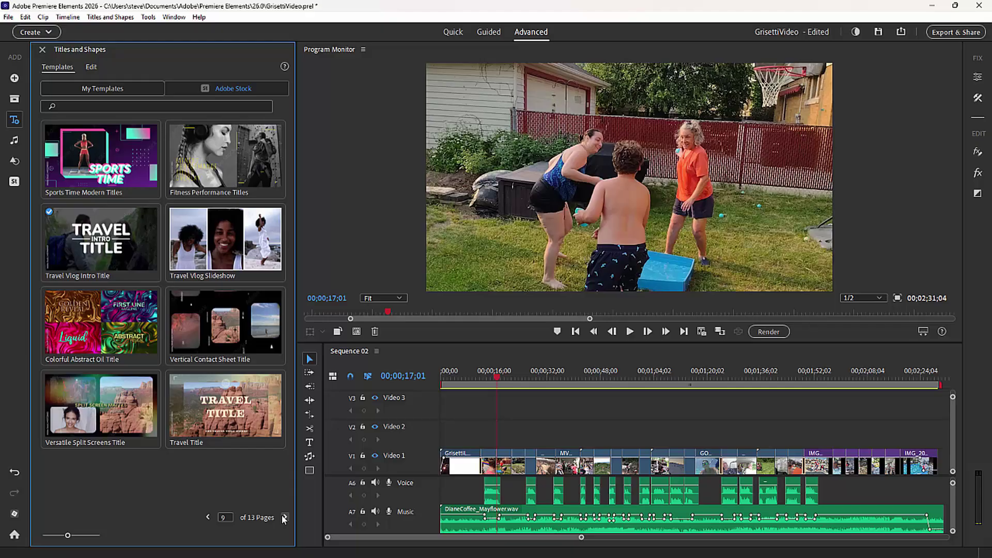
# - Drag the Modern Title with Border template from My Templates onto Video 2 at the playhead
pyautogui.doubleClick(285, 518)
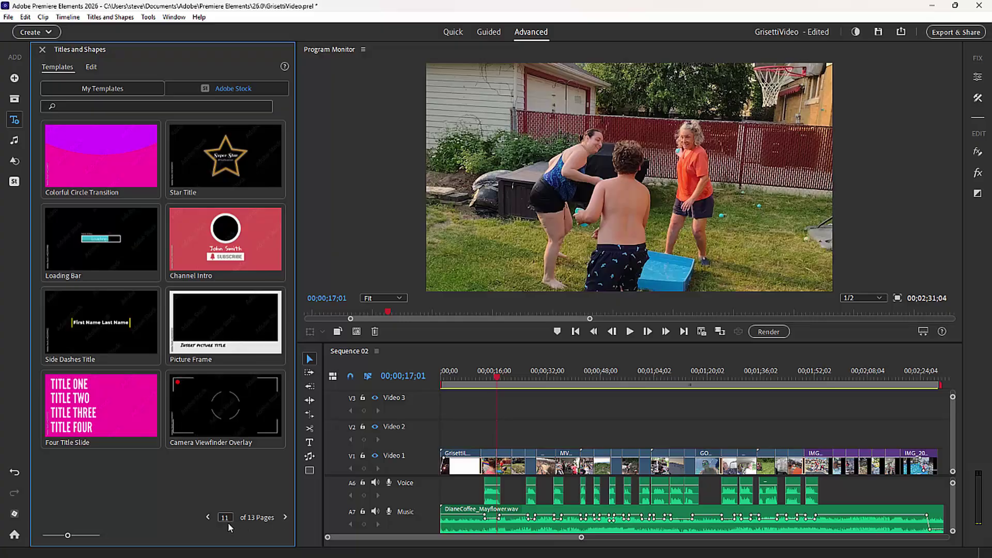
pyautogui.click(107, 88)
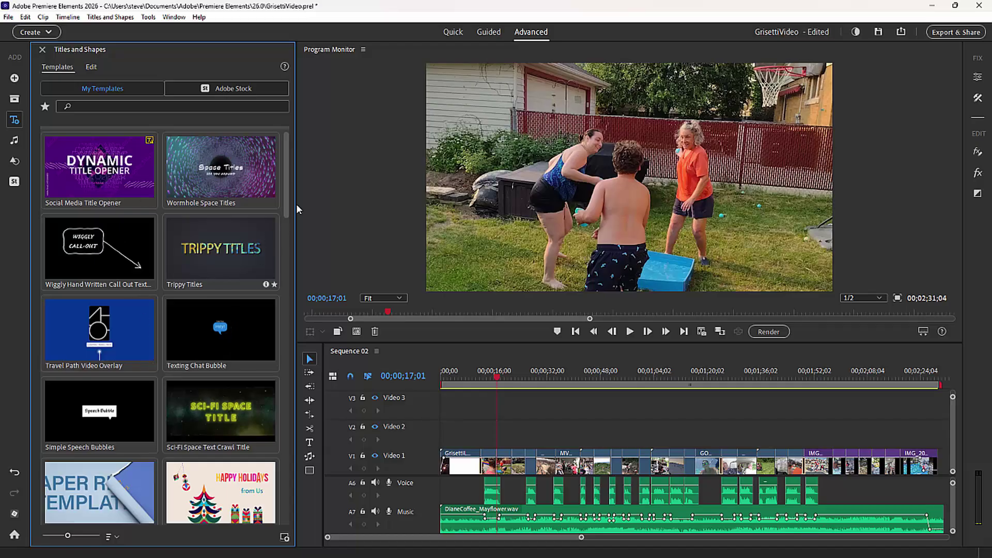
pyautogui.scroll(-2, 286, 209)
pyautogui.scroll(-10, 286, 209)
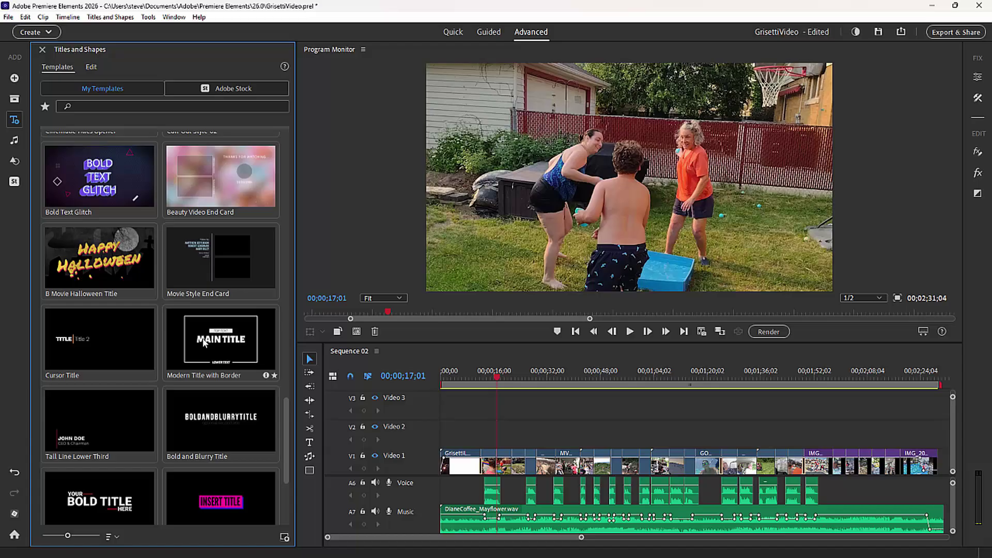
pyautogui.moveTo(203, 343); pyautogui.dragTo(482, 447)
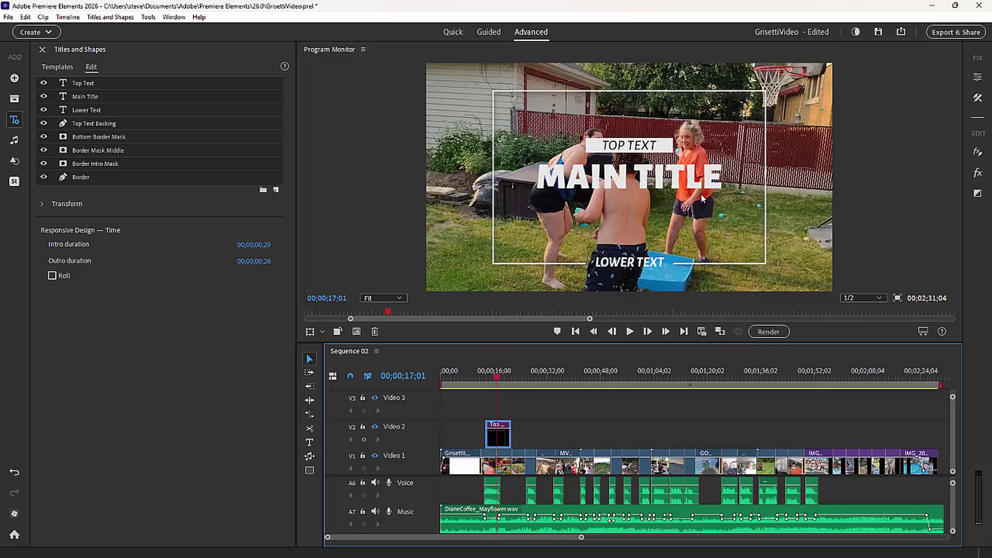
# - Replace the template's MAIN TITLE line with 'Summer Fun' and select the Top Text layer
pyautogui.click(613, 150)
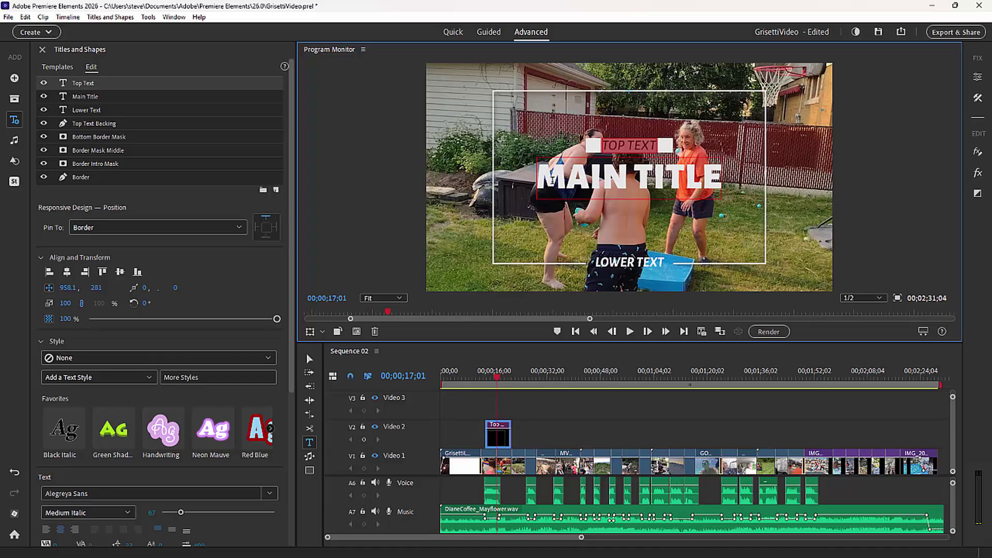
pyautogui.moveTo(552, 180); pyautogui.dragTo(733, 175)
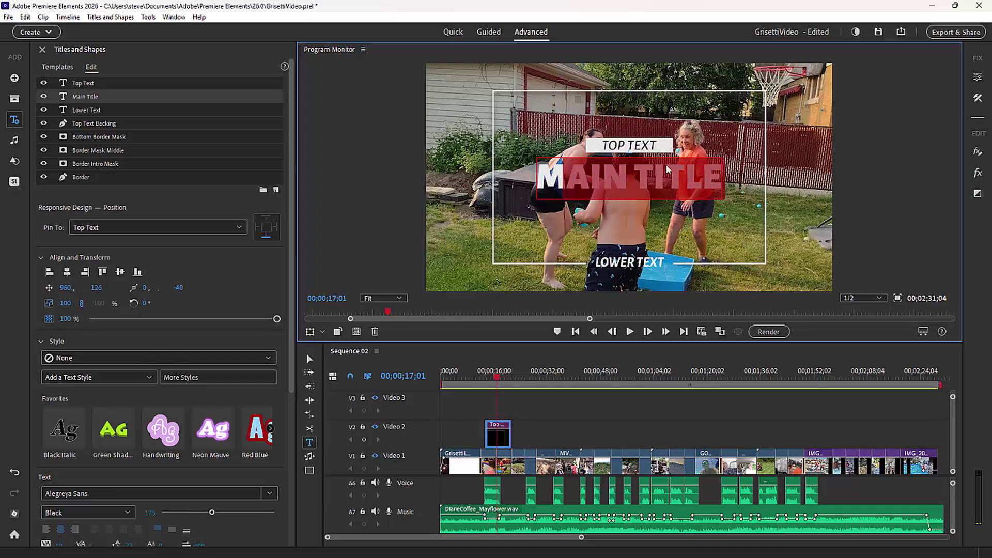
pyautogui.write('Summer Fuin')
pyautogui.press('BackSpace')
pyautogui.press('BackSpace')
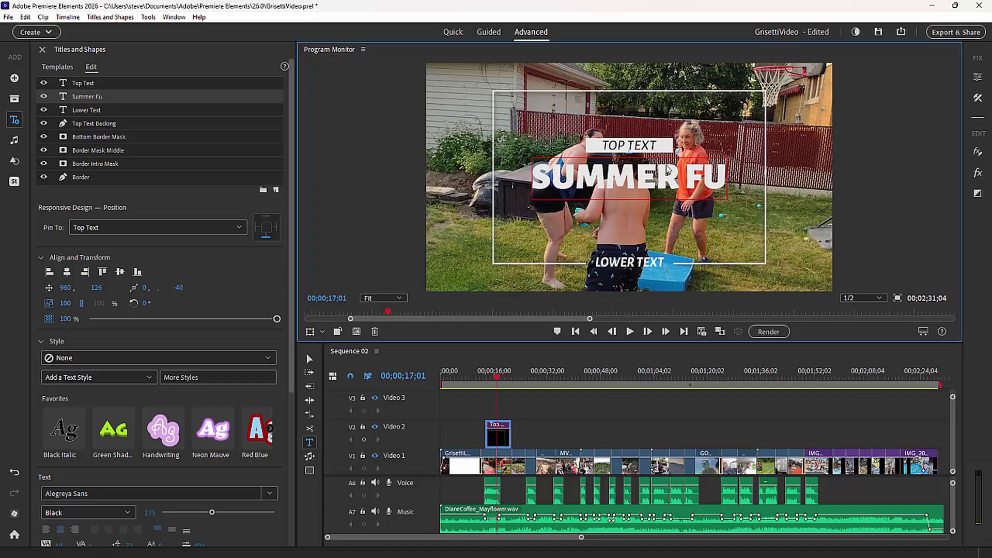
pyautogui.write('n')
pyautogui.click(664, 150)
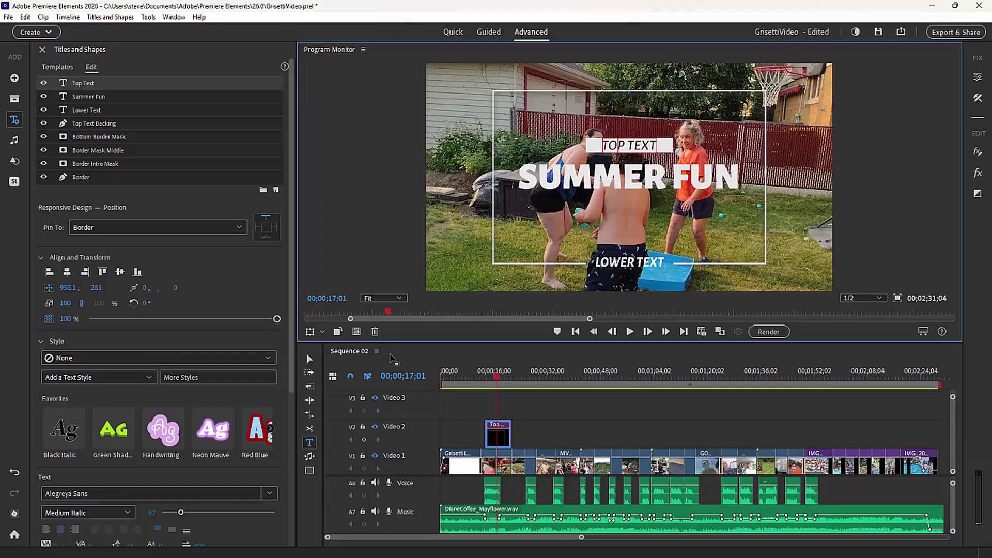
# - Play back the SUMMER FUN title from just before it, then delete the clip from Video 2
pyautogui.moveTo(499, 389); pyautogui.dragTo(486, 382)
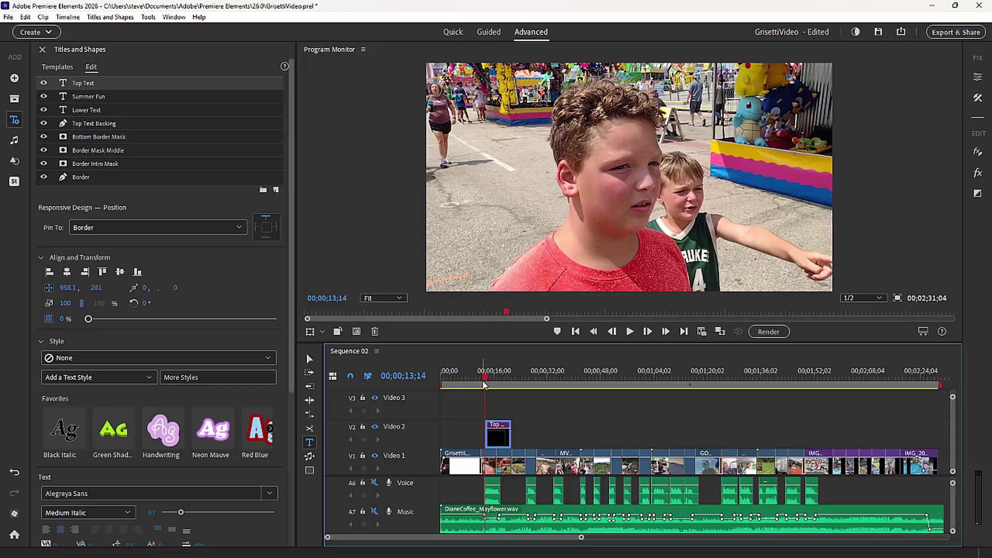
pyautogui.press('space')
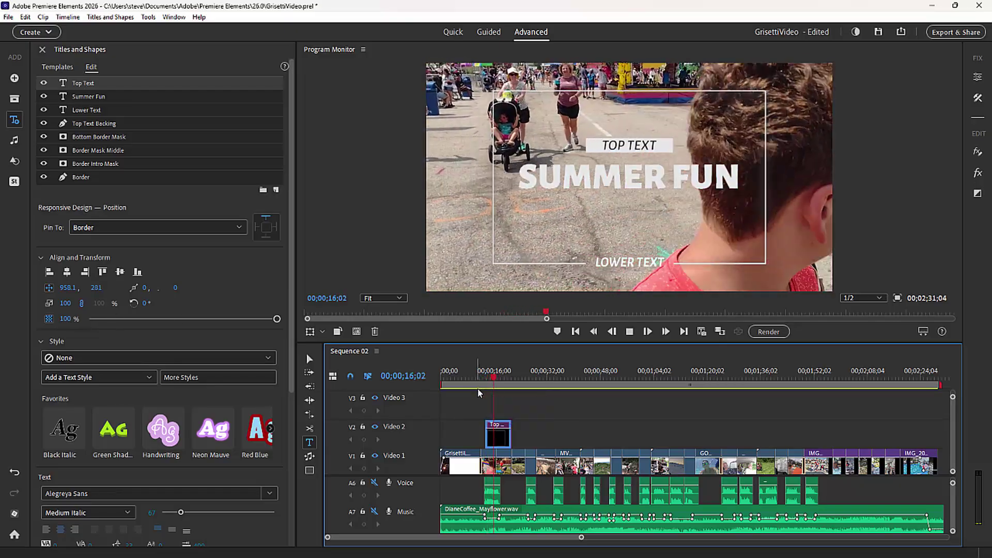
pyautogui.press('space')
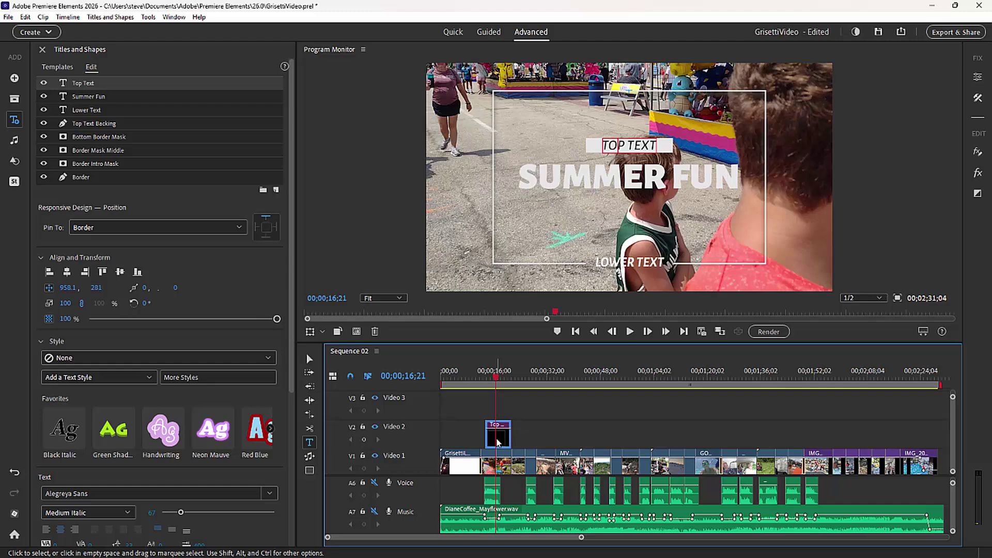
pyautogui.press('Delete')
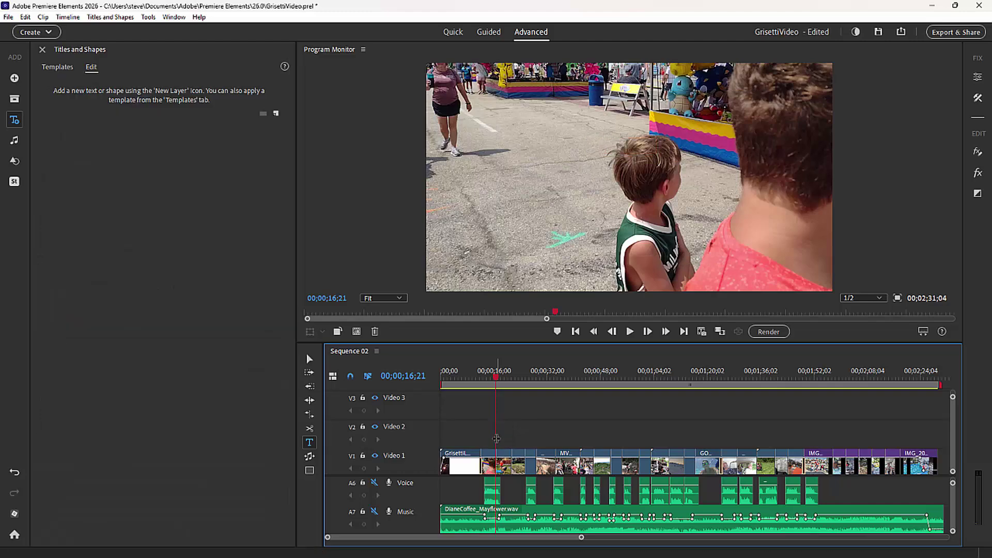
# - Drag the Adobe Stock Social Media Title Opener template onto the Video 2 track
pyautogui.click(66, 72)
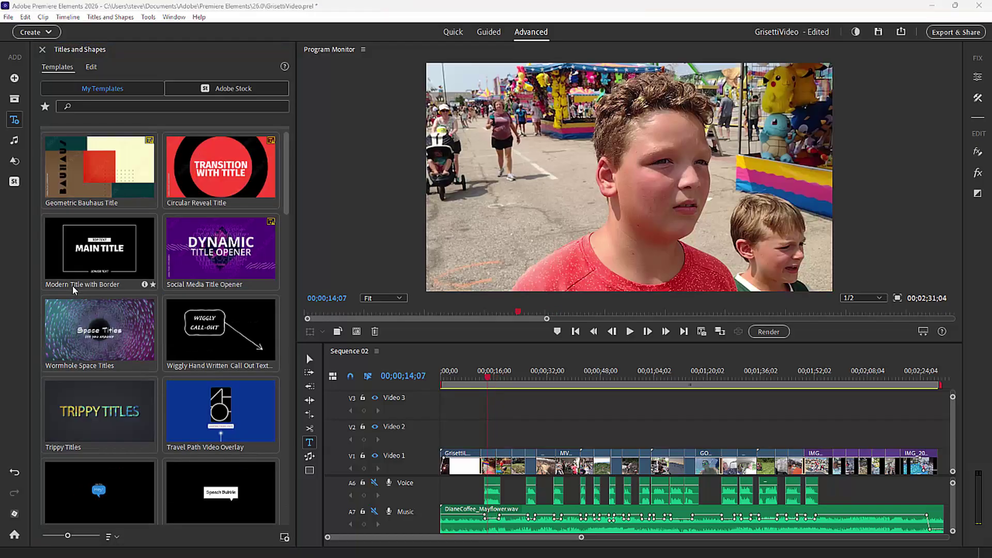
pyautogui.click(261, 89)
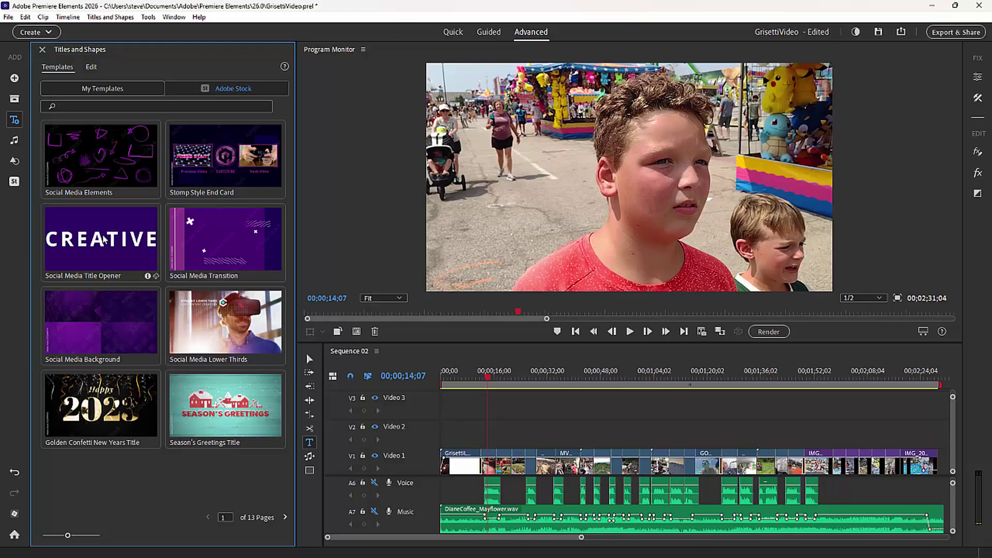
pyautogui.moveTo(103, 240); pyautogui.dragTo(471, 433)
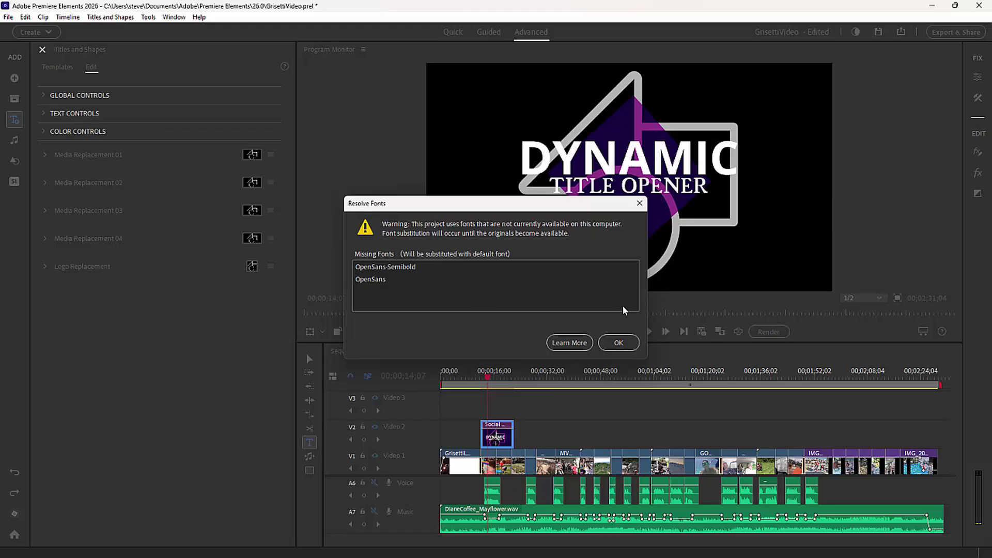
# - Dismiss the Resolve Fonts warning and open the Text 01 settings to edit the DYNAMIC text
pyautogui.click(624, 343)
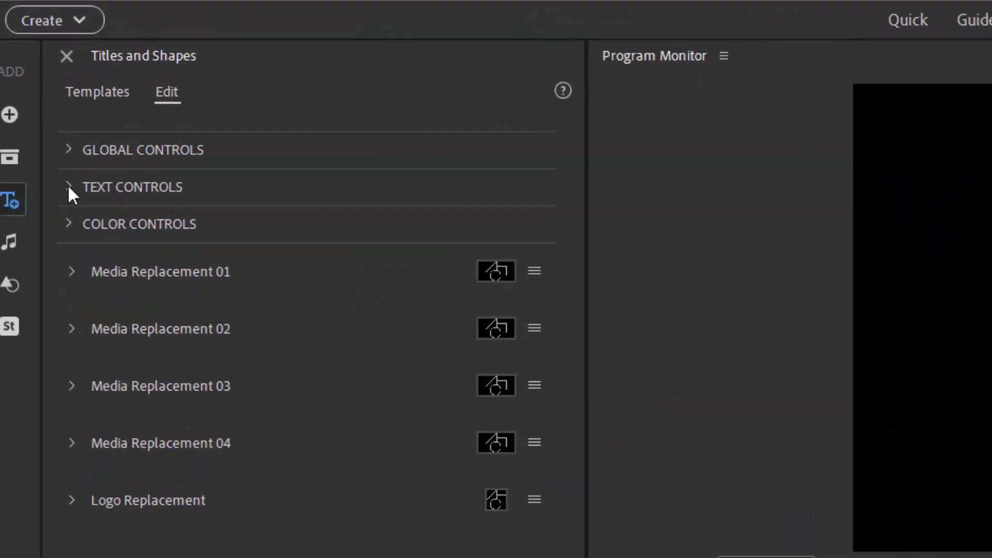
pyautogui.click(68, 189)
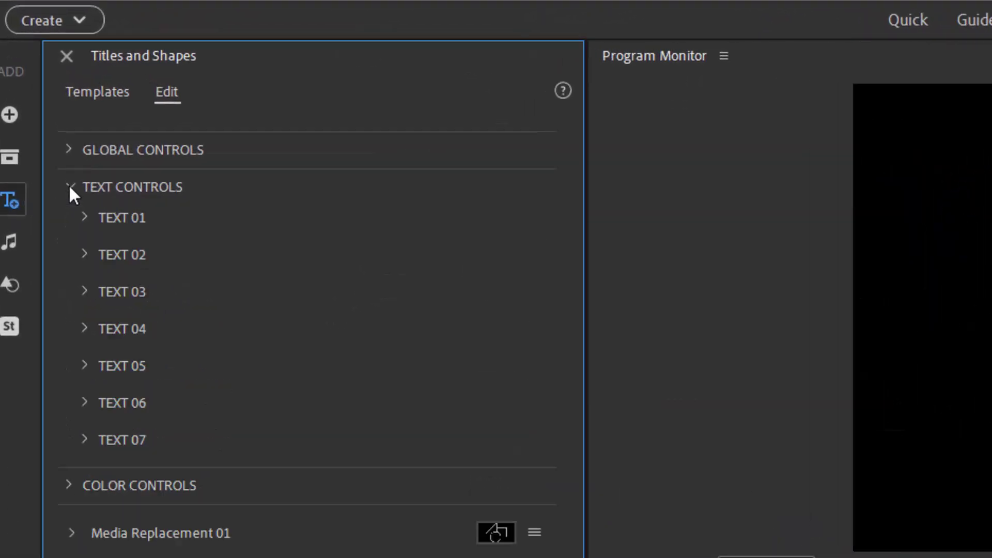
pyautogui.click(85, 217)
pyautogui.click(226, 292)
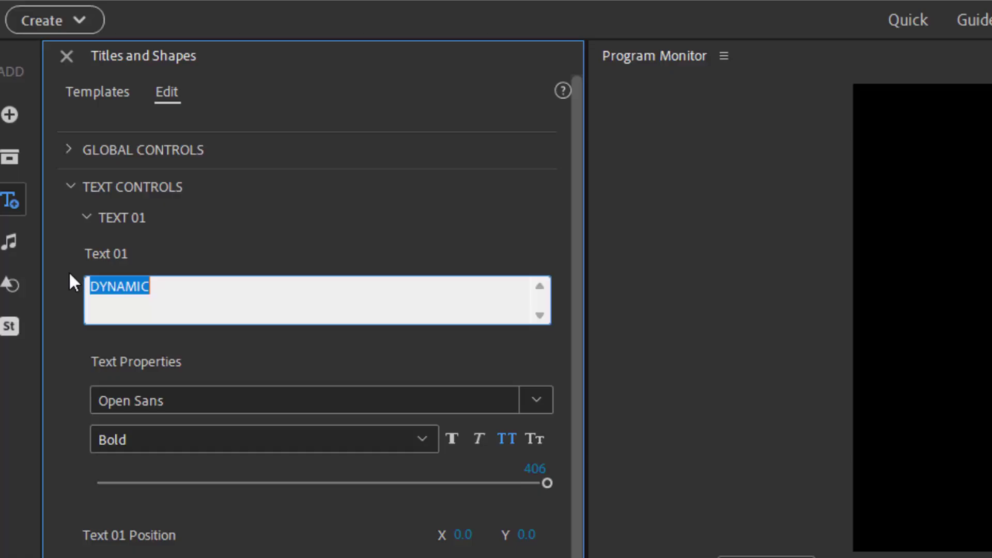
# - Replace DYNAMIC with Grisettifilms and TITLE OPENER with The Big Movie in Alien Encounters
pyautogui.write('Grisettifilms')
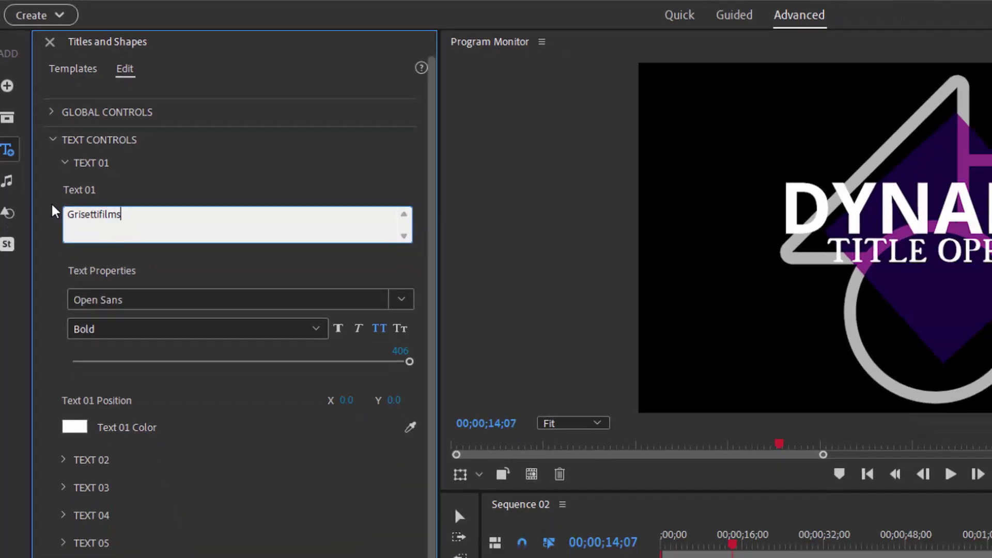
pyautogui.click(66, 463)
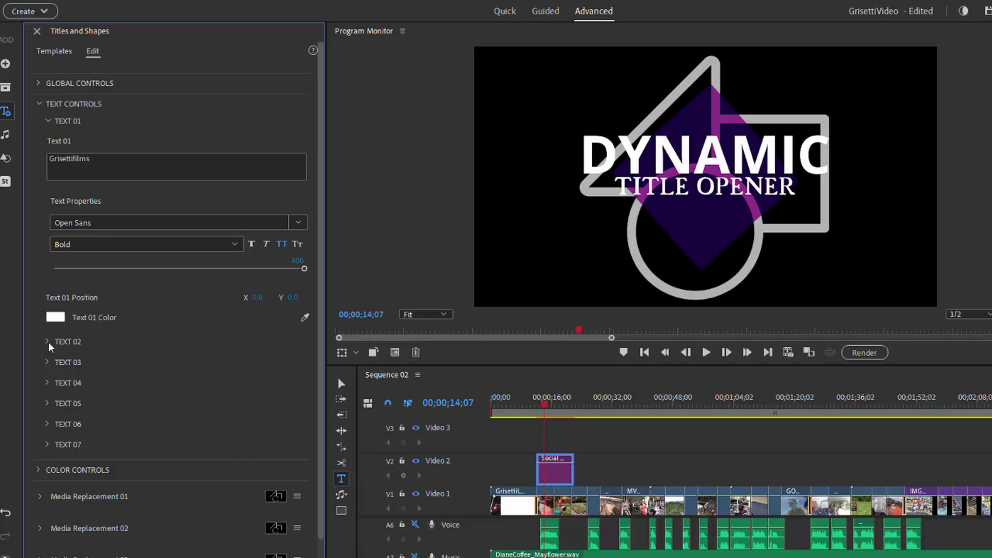
pyautogui.click(48, 342)
pyautogui.click(57, 383)
pyautogui.write('The')
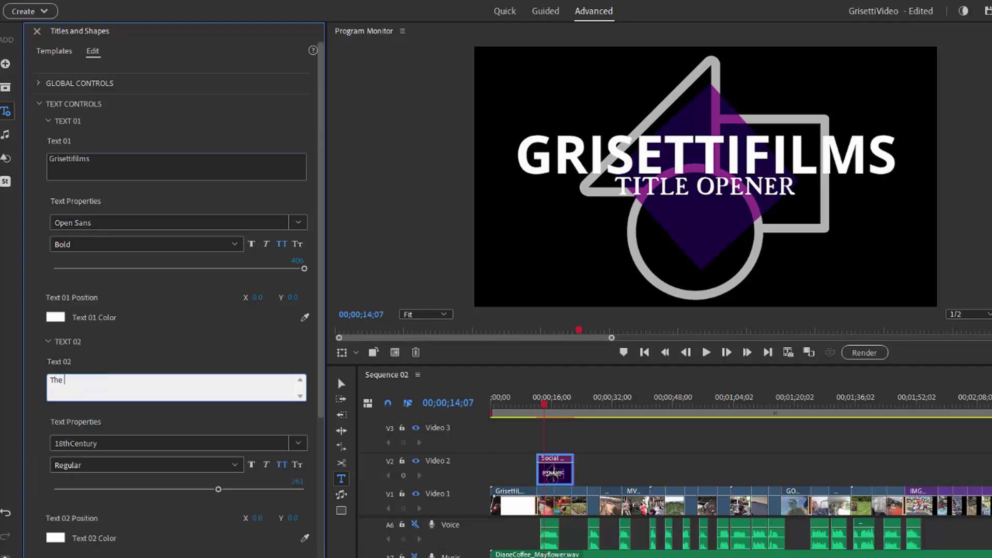
pyautogui.write(' Big Movie')
pyautogui.click(35, 405)
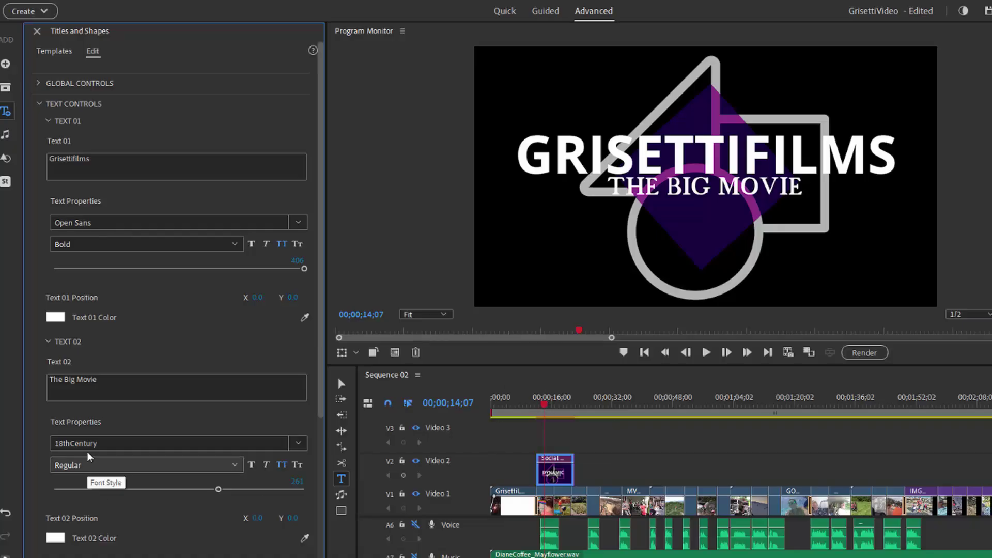
# - Move the playhead back and scrub through the title animation to preview it
pyautogui.scroll(-1, 111, 443)
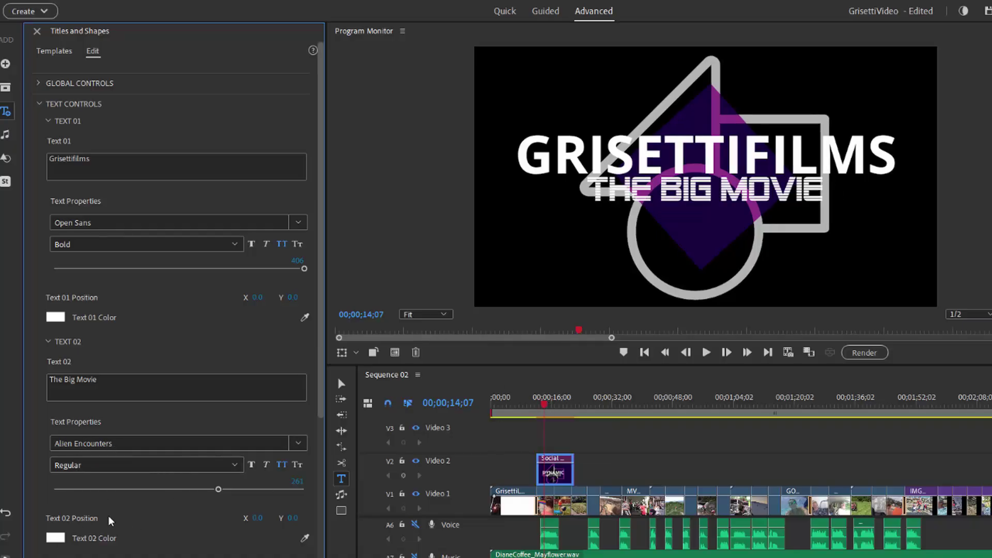
pyautogui.click(539, 413)
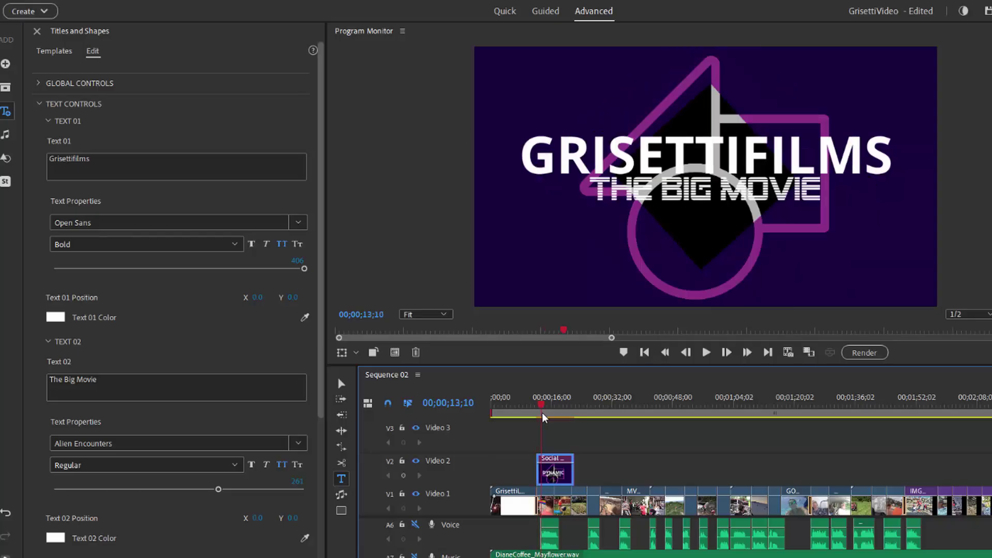
pyautogui.moveTo(540, 416); pyautogui.dragTo(545, 419)
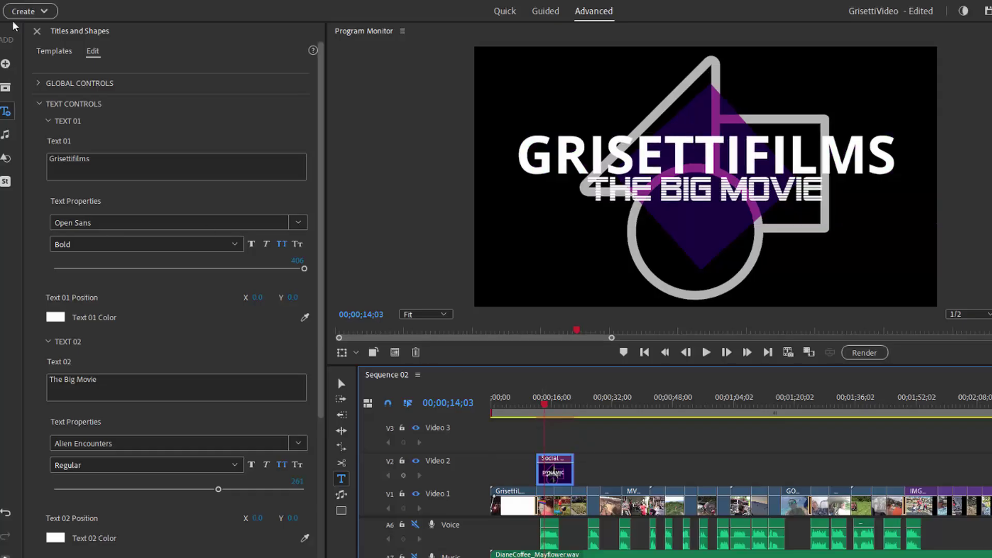
# - Switch the Titles and Shapes panel back to the Templates gallery
pyautogui.click(55, 52)
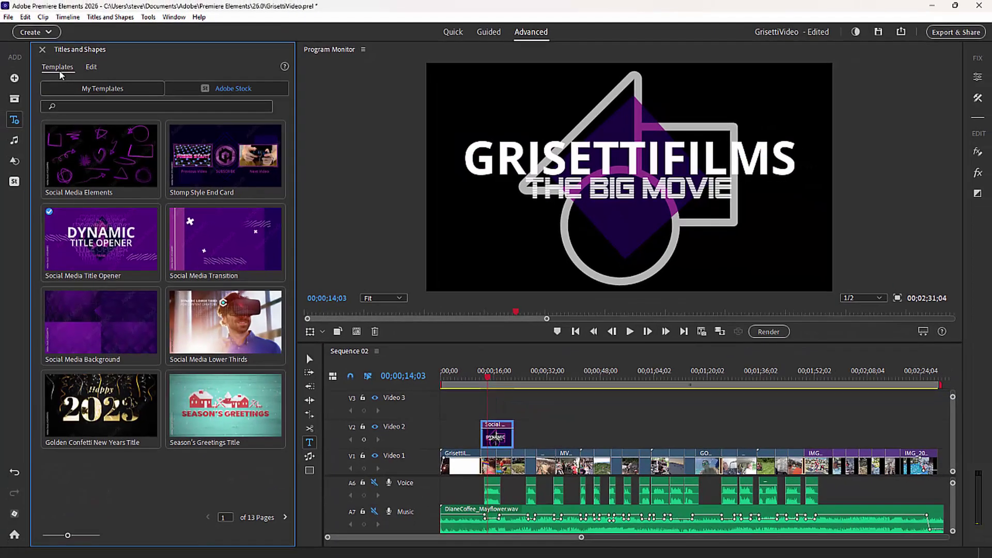